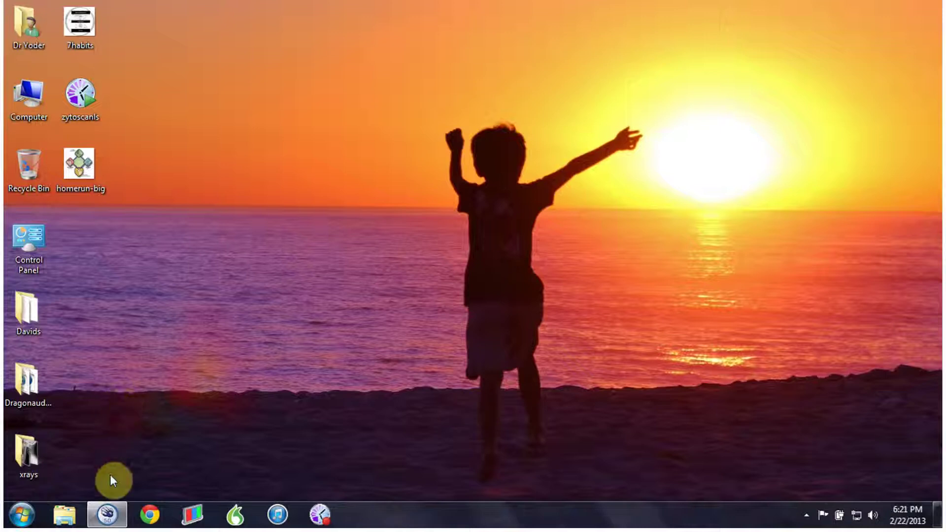
- Switch to ZYTO 5 and start a stressor VSI scan in a new client session, connecting the Hand Cradle
click(106, 514)
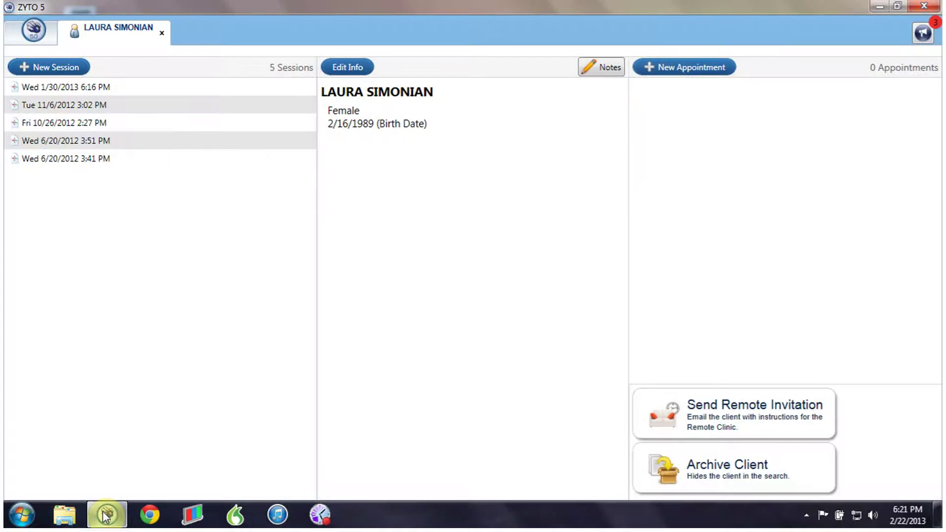
click(62, 66)
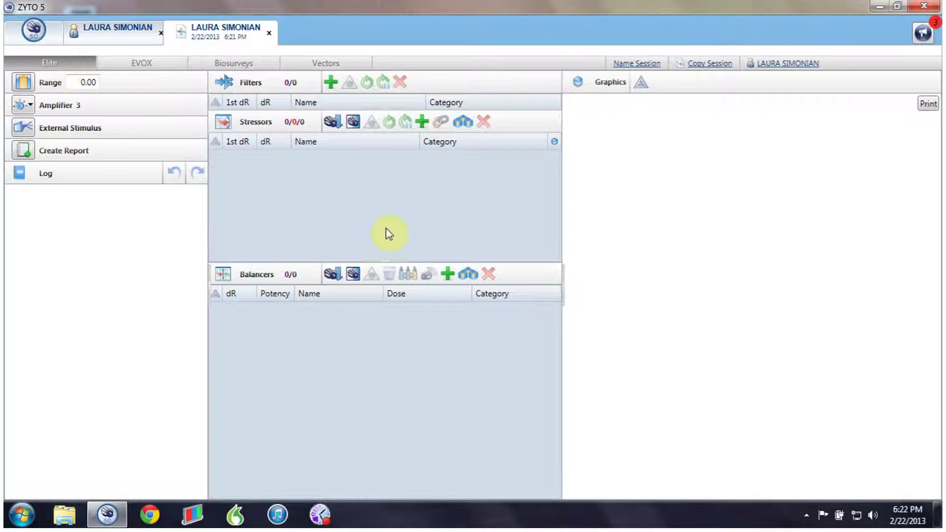
click(330, 123)
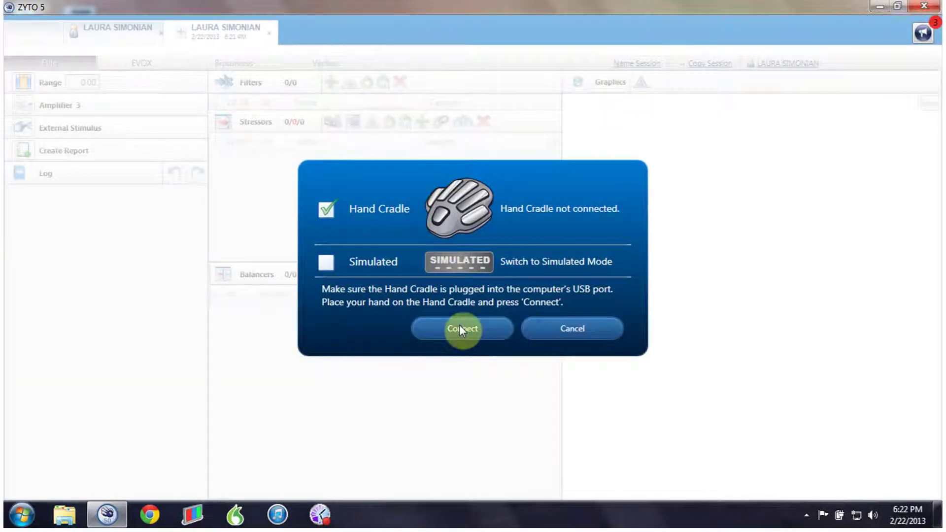
click(459, 328)
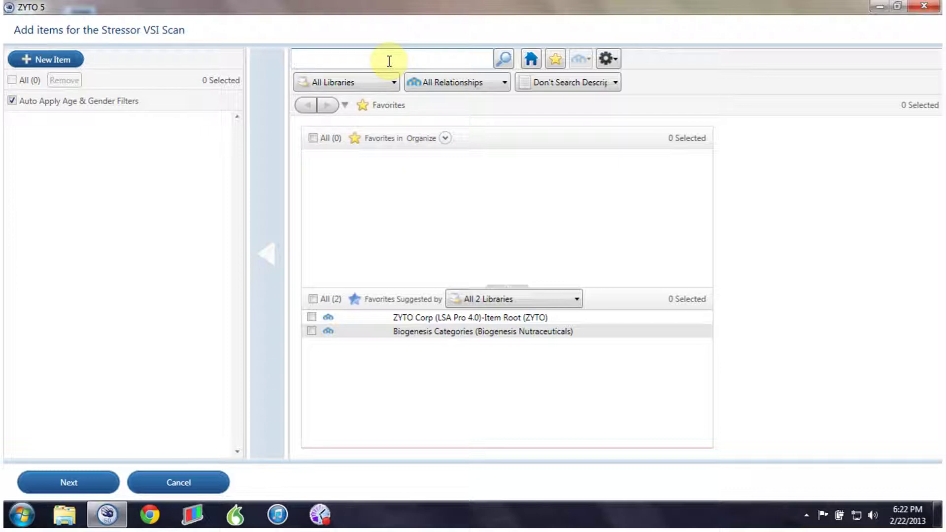
- Search for "5 el", open the 5 Element (ZYTO) collection and add only 5-Element Emotional to the scan items
text(5 )
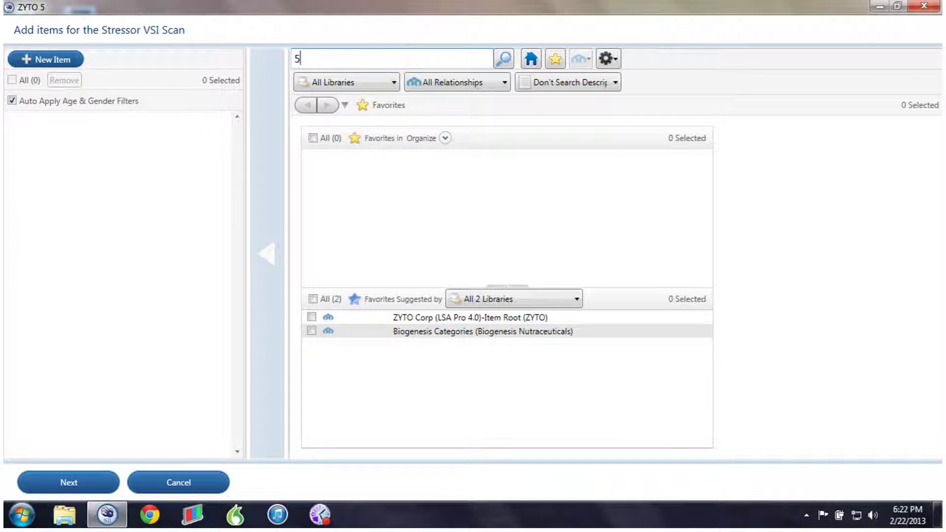
text(el)
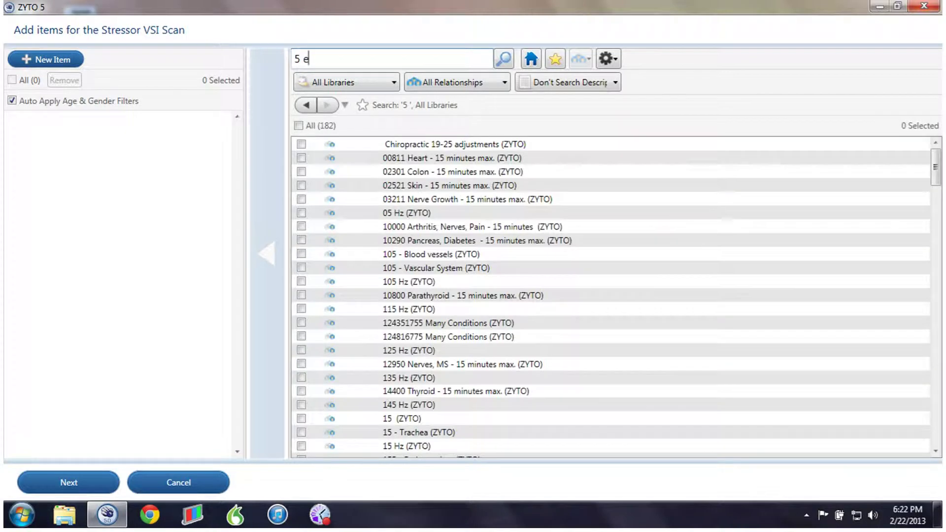
click(449, 144)
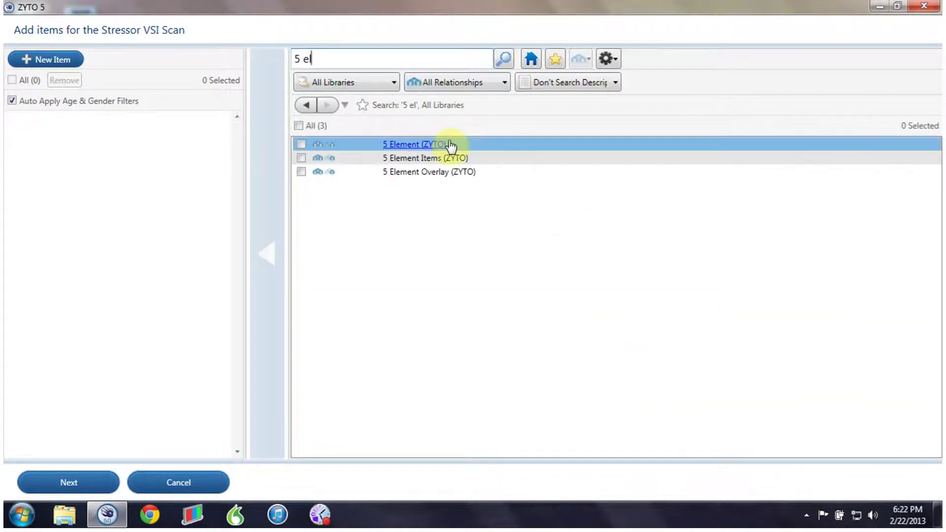
click(419, 145)
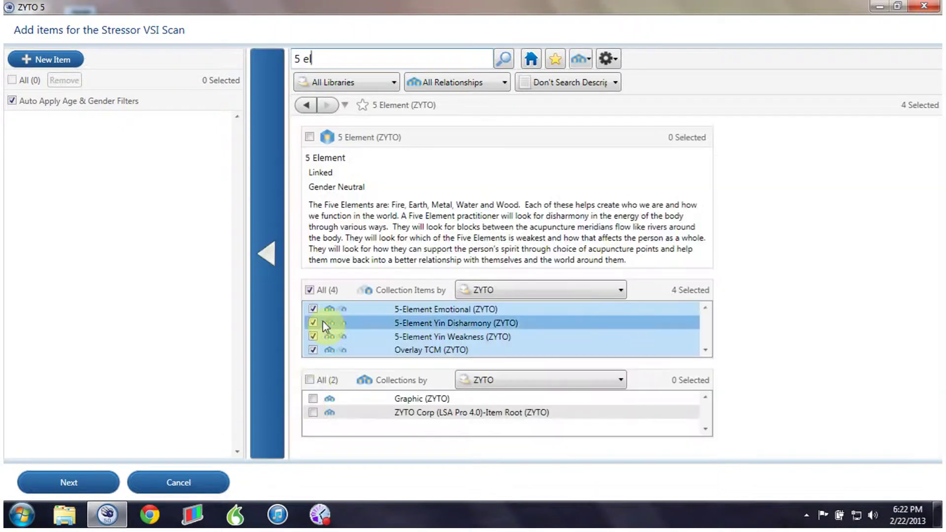
click(310, 291)
click(310, 290)
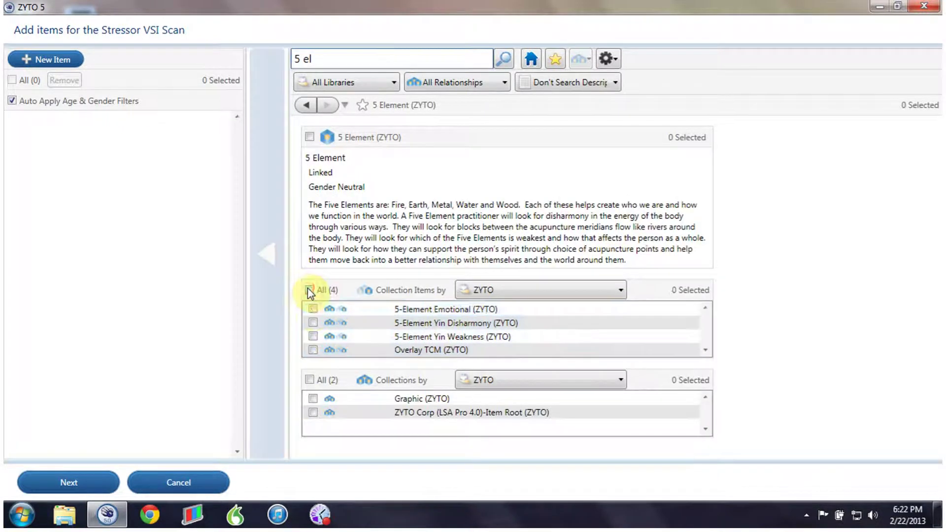
click(313, 309)
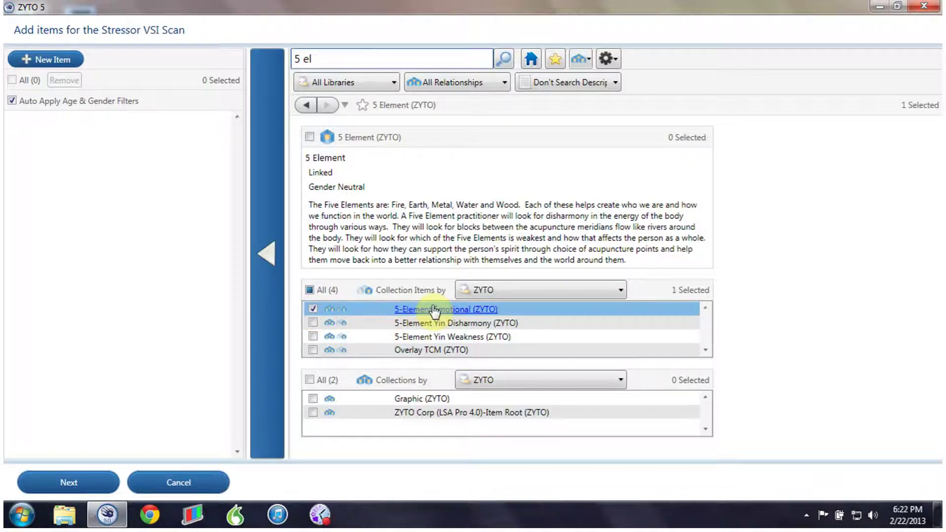
click(270, 253)
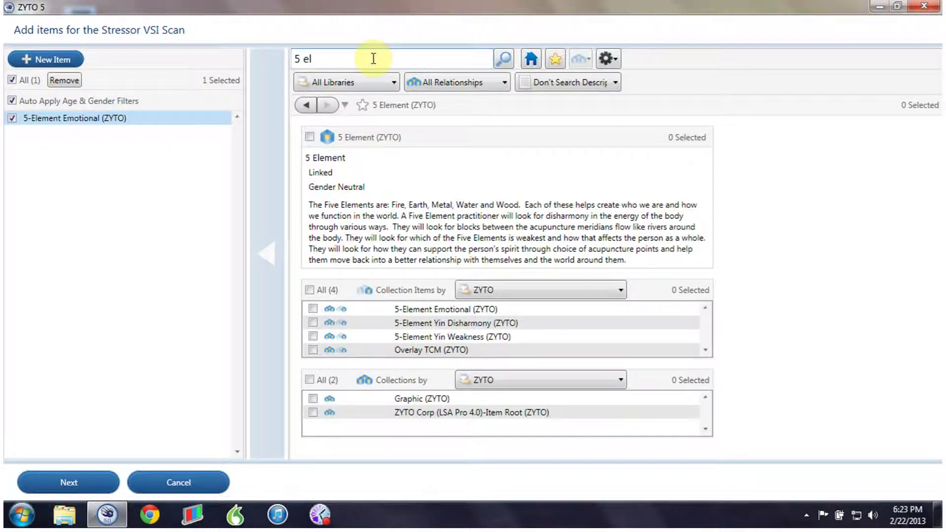
- Search for "organs" and add all items of the Organs, Glands & Systems (ZYTO) collection to the stressor scan
click(407, 59)
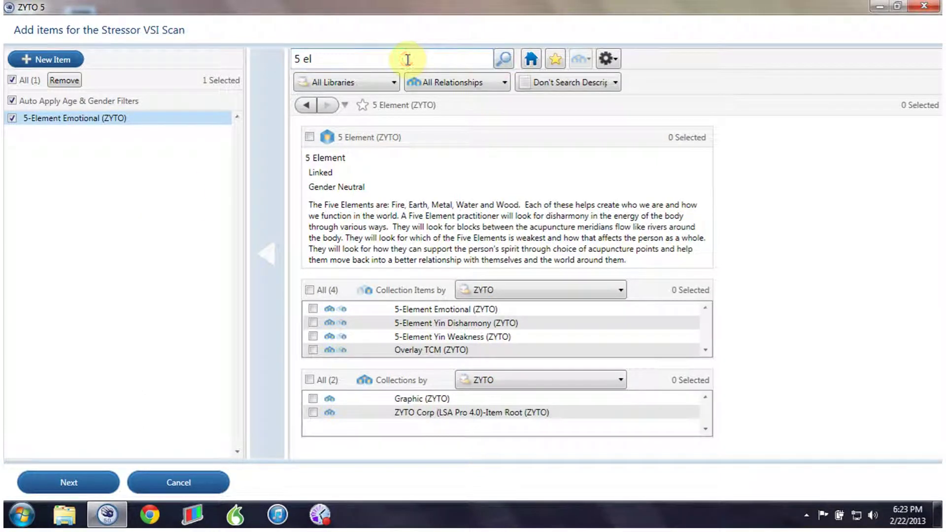
key(BackSpace)
key(BackSpace)
key(BackSpace)
key(BackSpace)
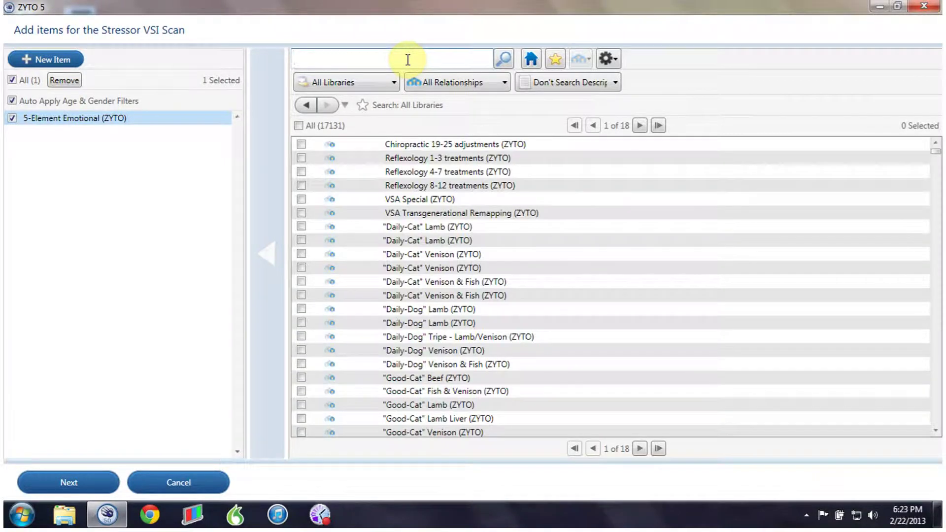
text(orga)
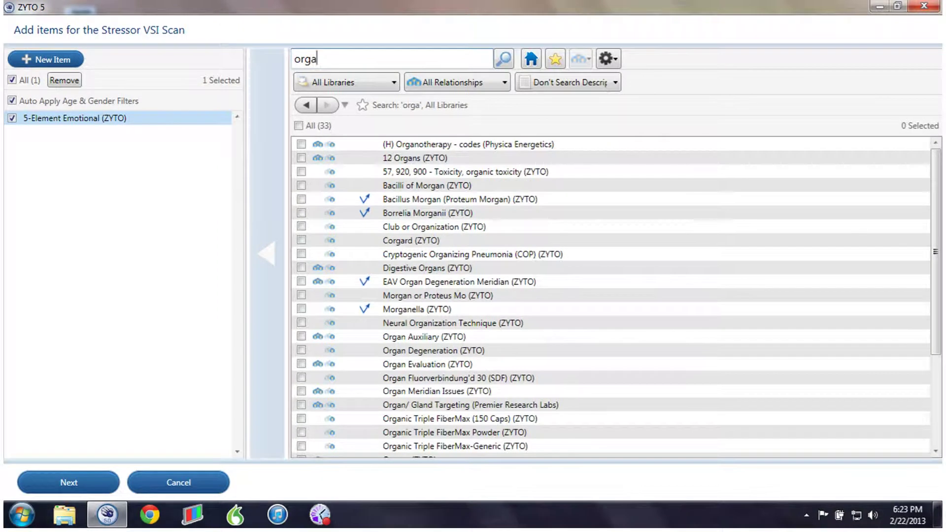
text(ns)
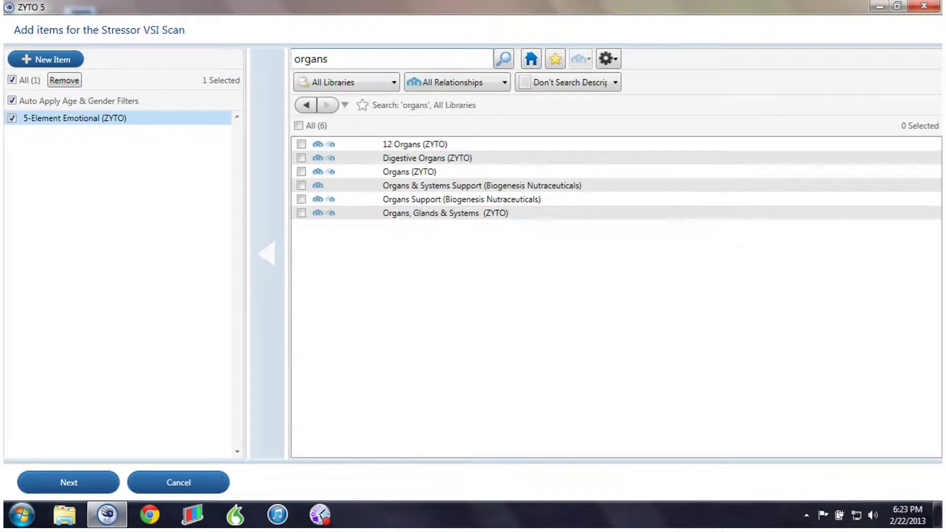
double_click(460, 216)
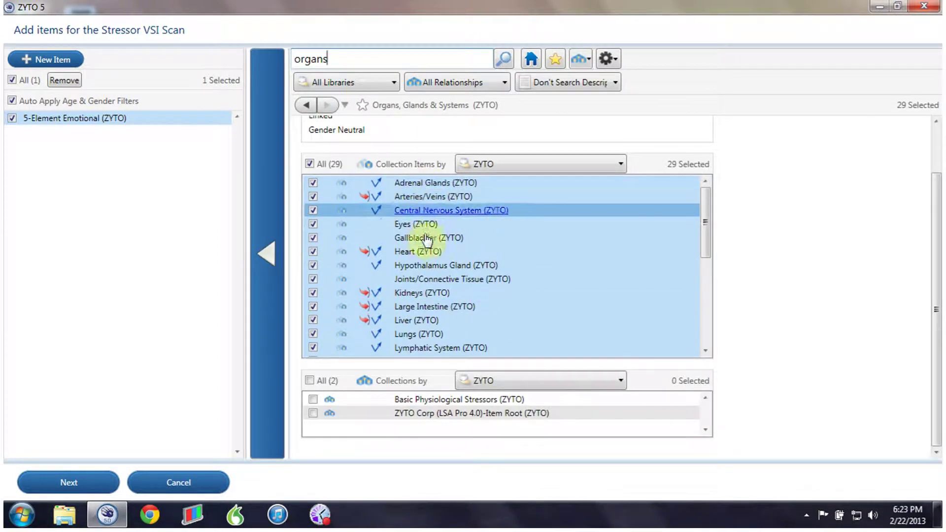
drag(704, 245, 710, 323)
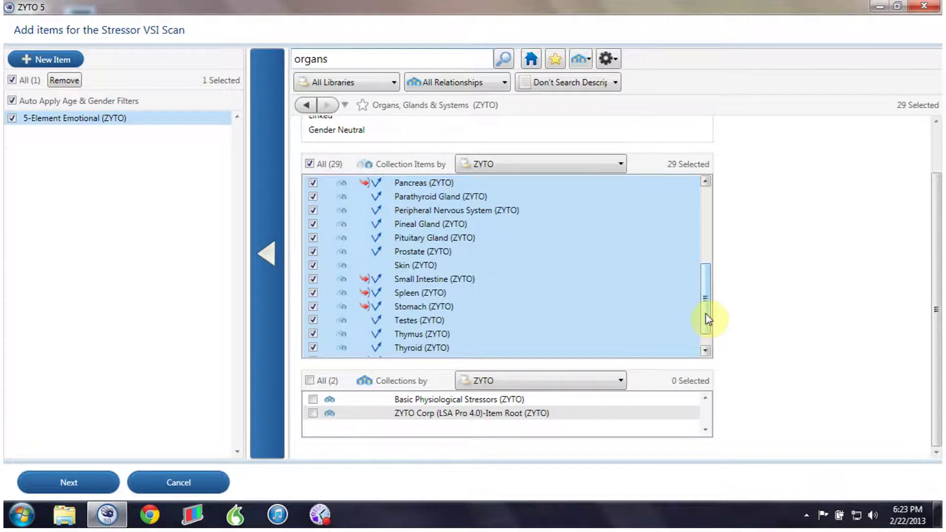
drag(706, 317, 701, 268)
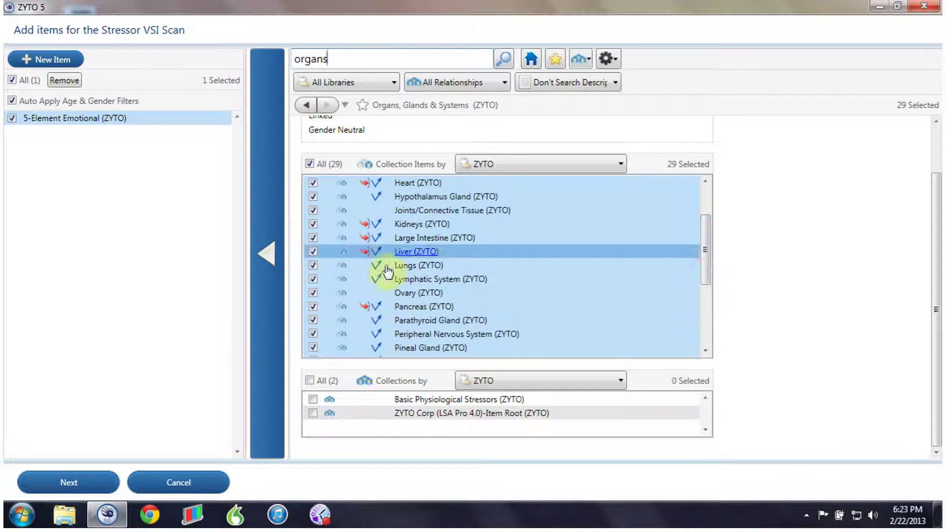
click(271, 224)
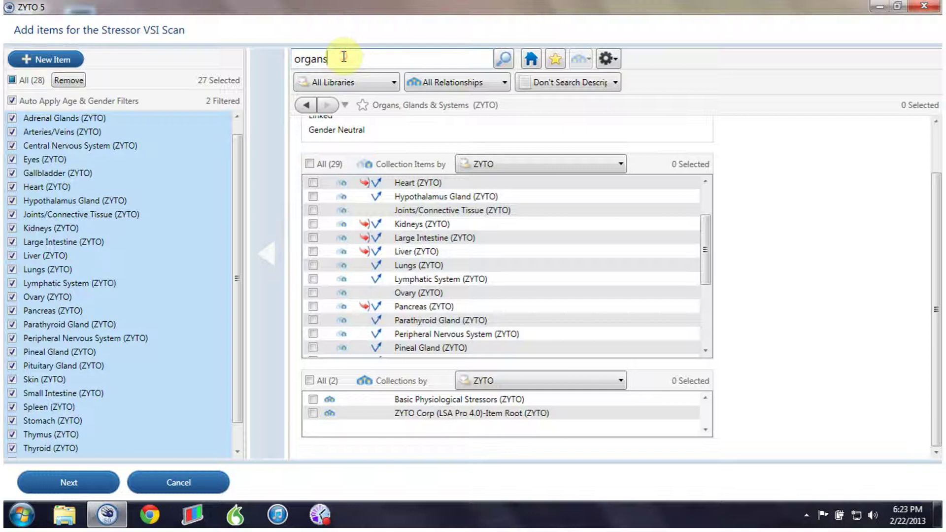
- Search for "spine" and add the Spine (ZYTO) collection's Intervertebral Discs, Spinal Nerves (nerve roots) and Vertebra to the scan items
key(BackSpace)
key(BackSpace)
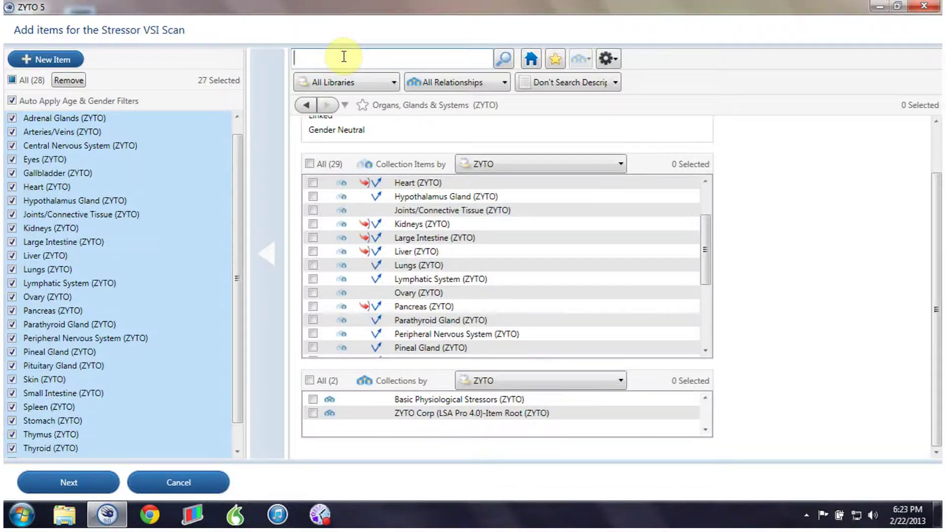
text(spin)
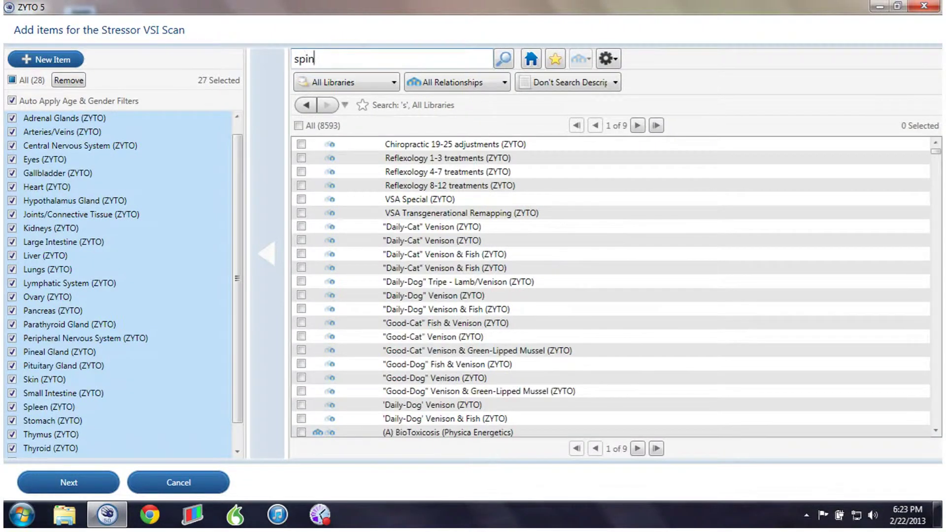
text(e)
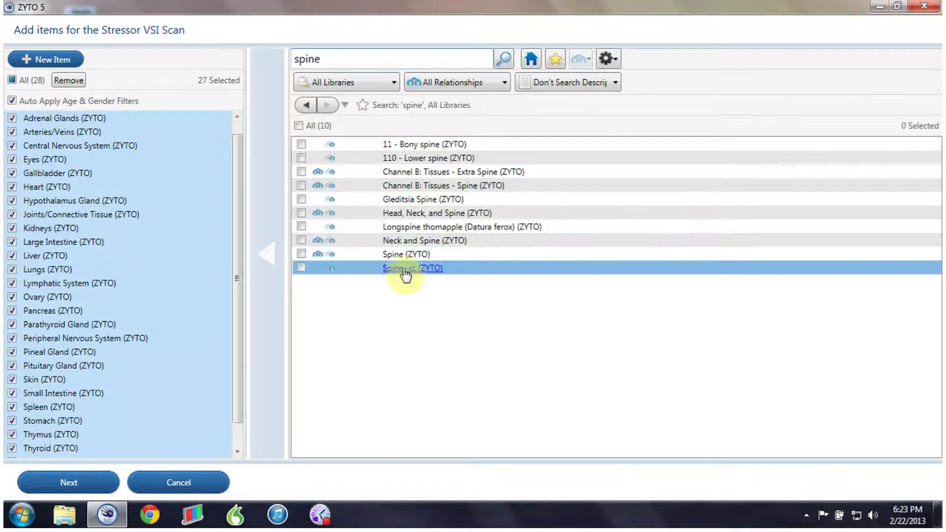
click(399, 260)
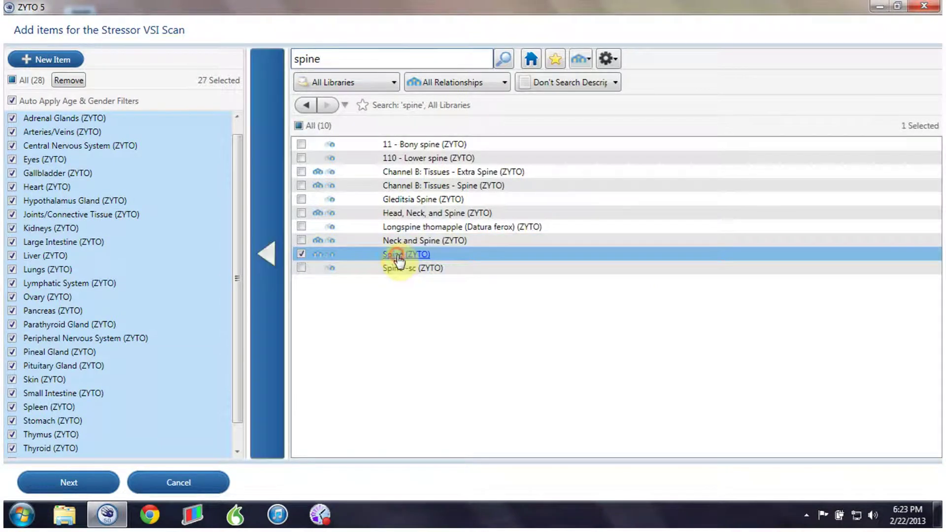
click(398, 256)
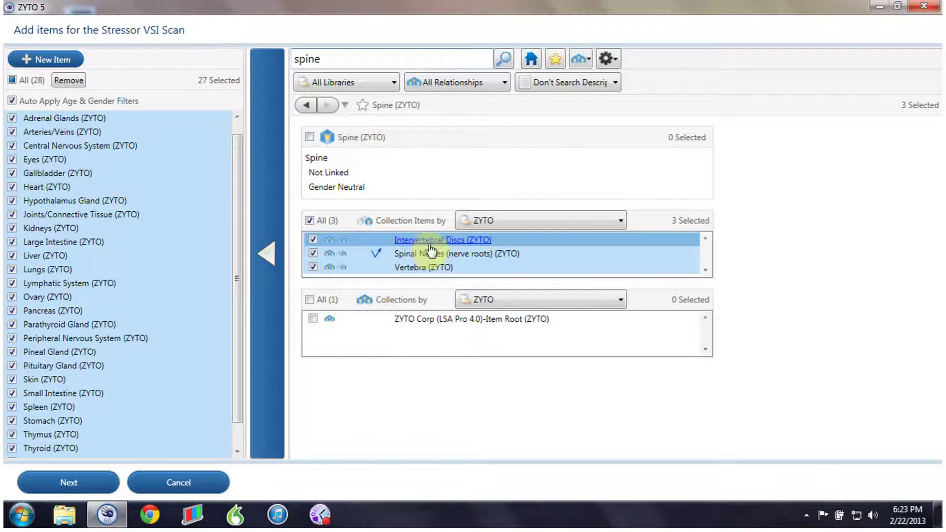
click(265, 242)
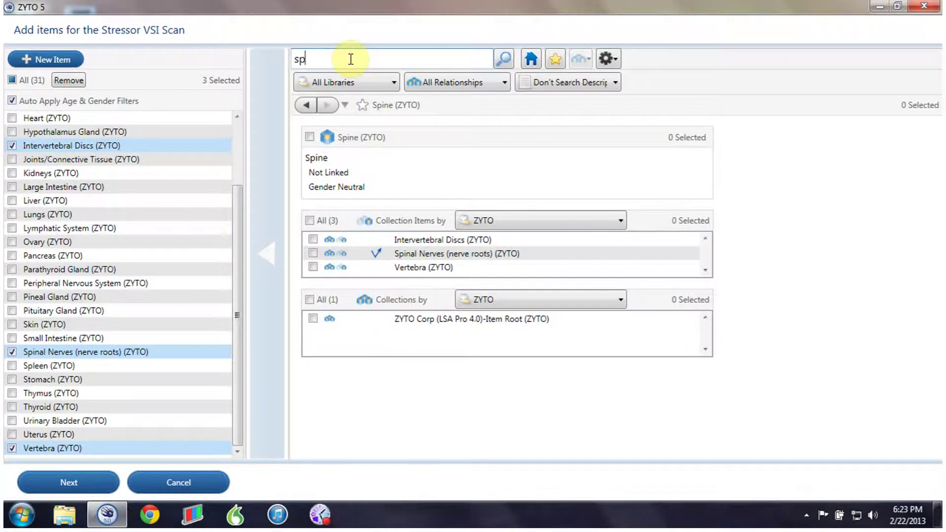
- Search for "food" and add all items of the Food (ZYTO) collection to the stressor scan
key(Return)
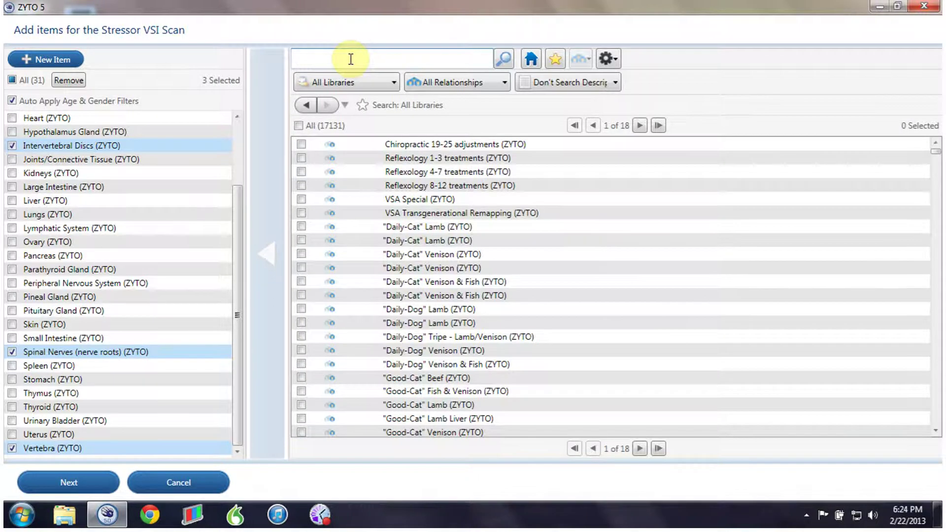
text(foo)
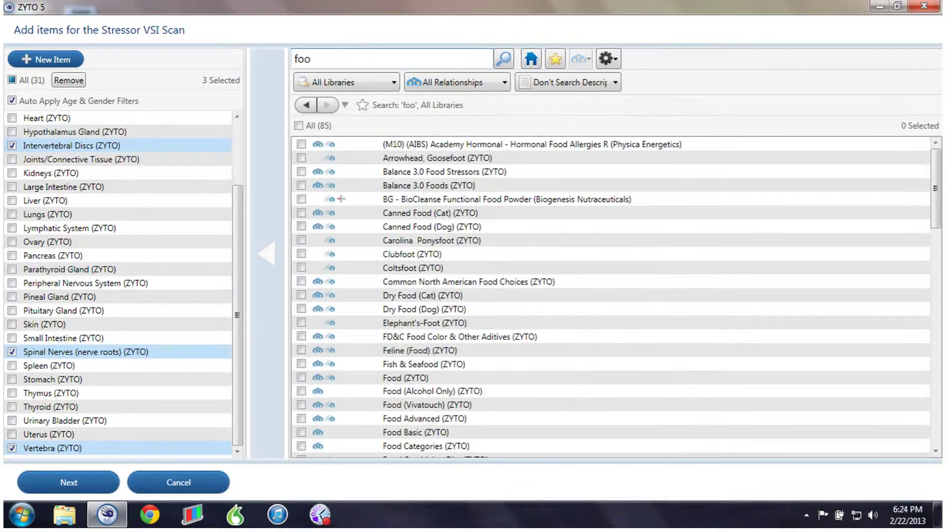
text(d)
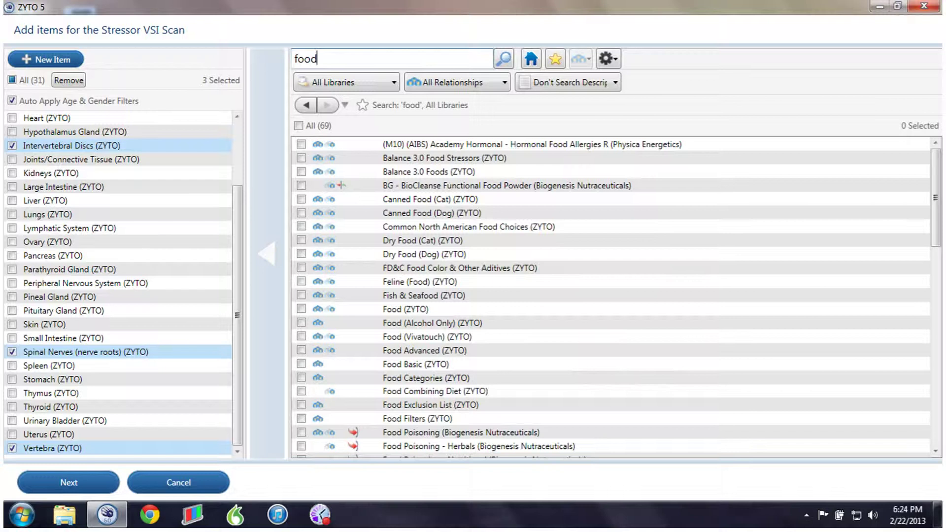
double_click(396, 310)
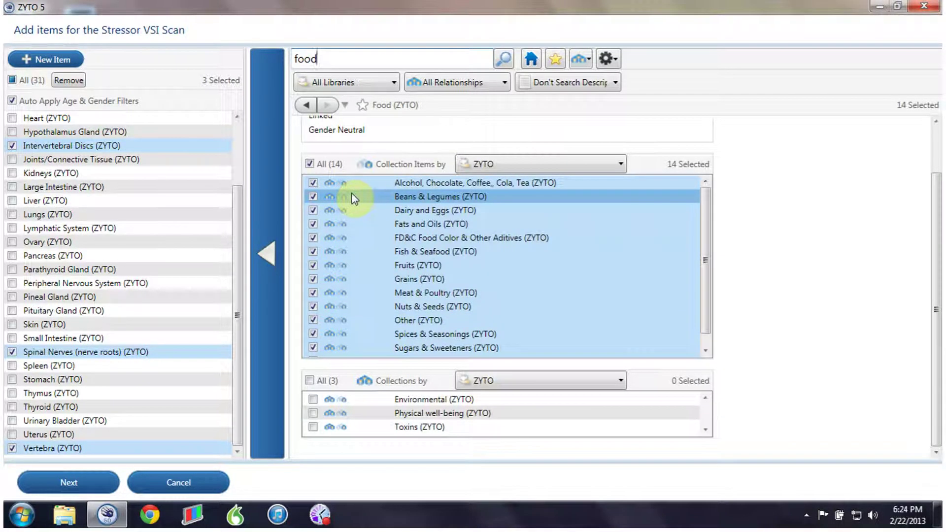
click(268, 263)
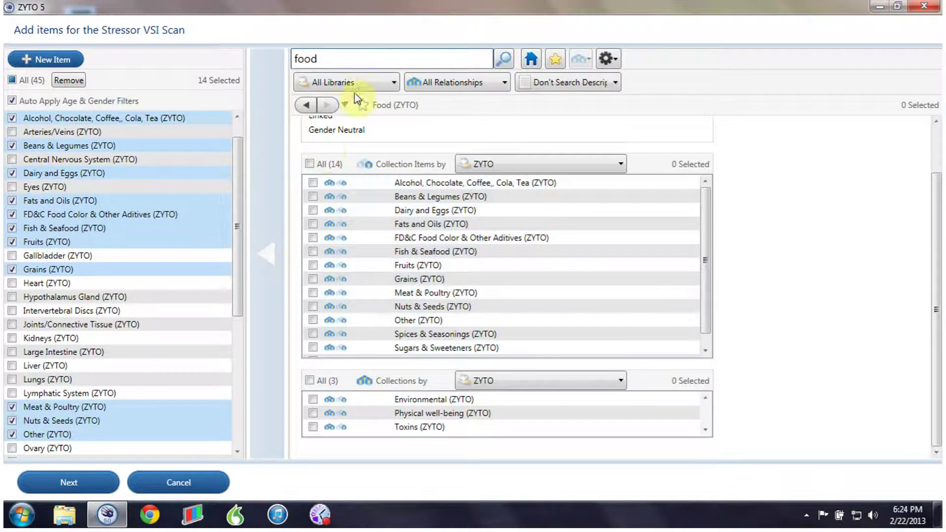
- Search the library for "heavy" and add only Heavy Metals (ZYTO) to the stressor scan items
click(354, 56)
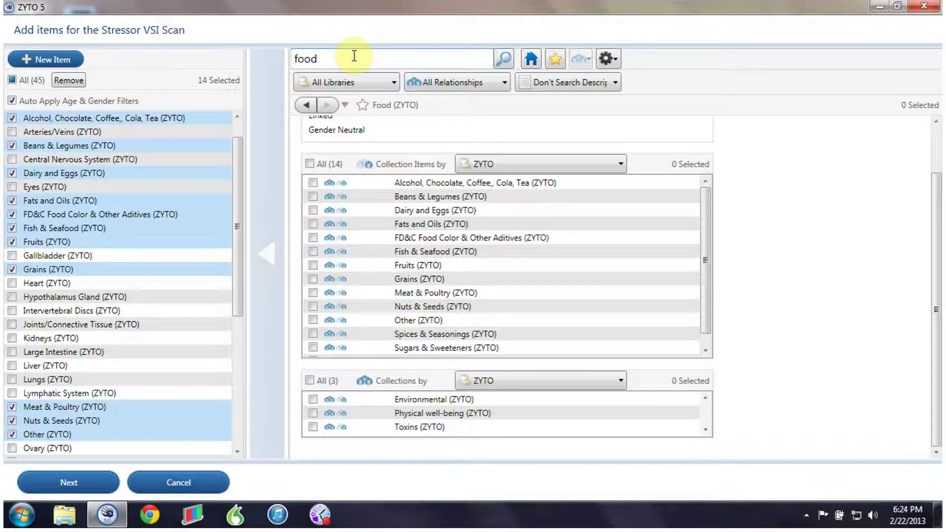
key(BackSpace)
key(Return)
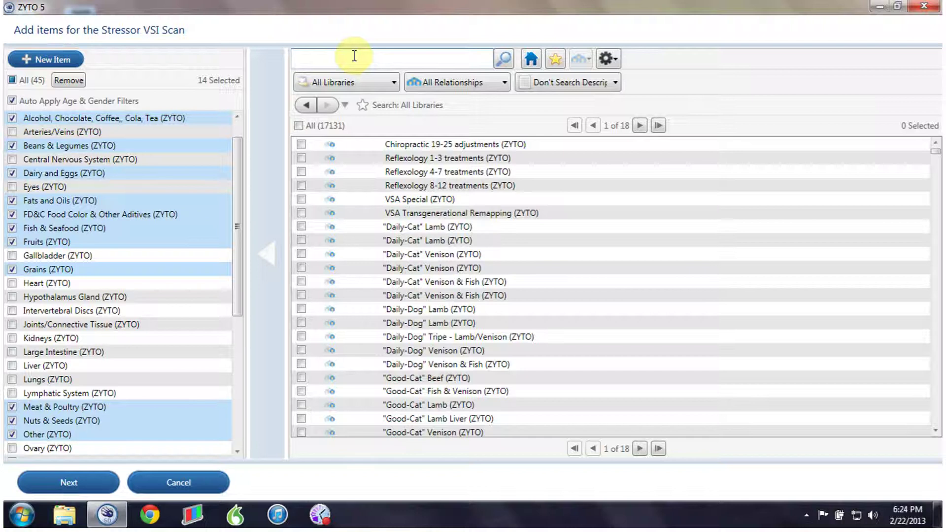
text(heav)
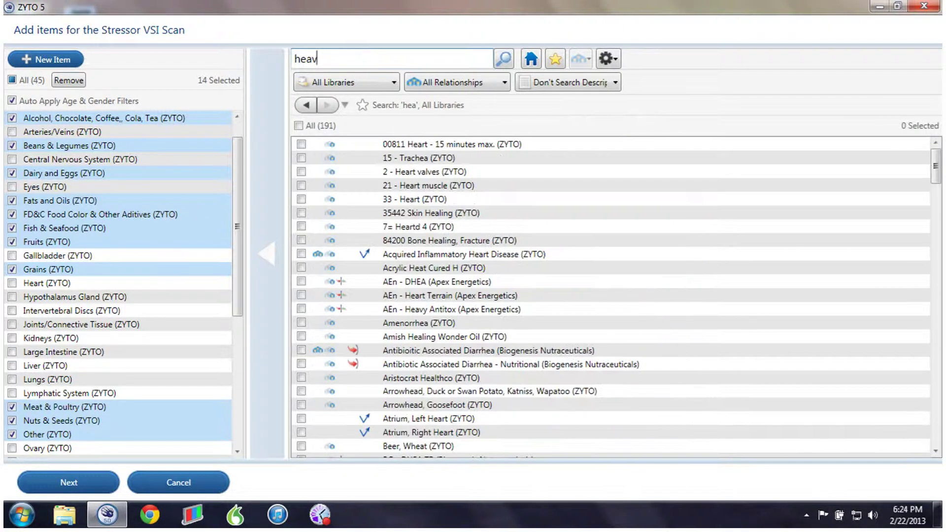
text(y)
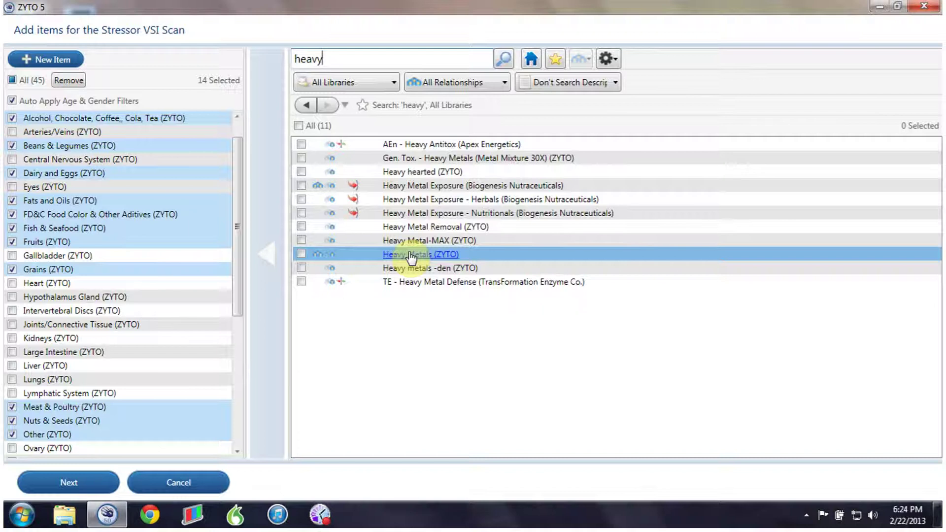
click(301, 255)
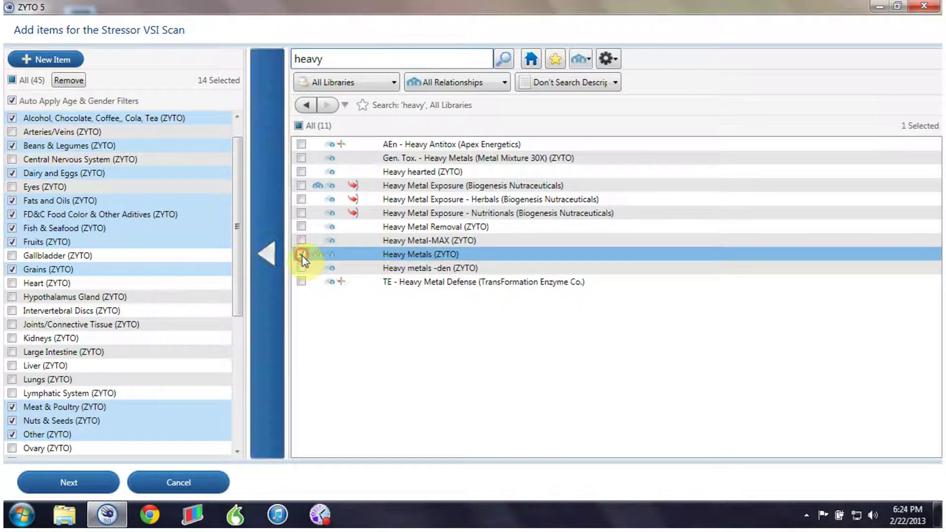
click(274, 254)
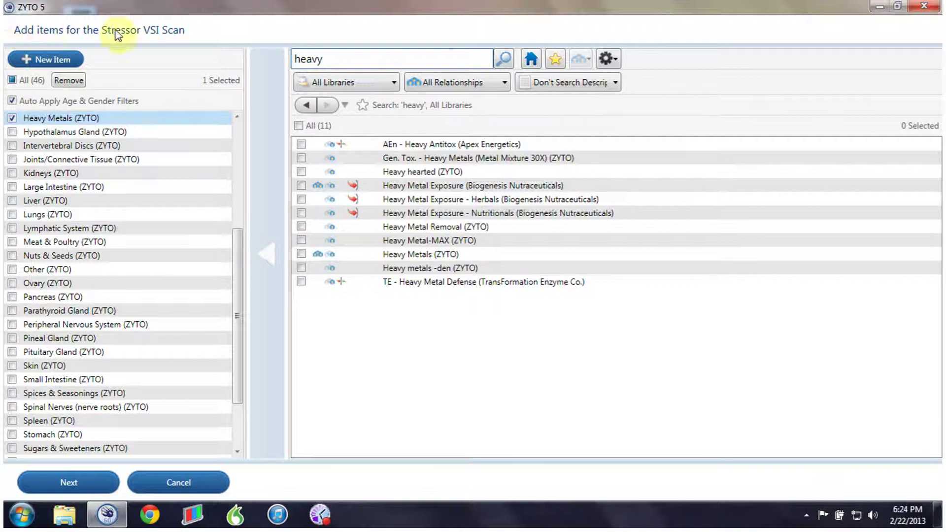
- Select all stressor scan items, run the scan and move the preselected out-of-range stressors into the session's Stressors table
click(11, 81)
click(12, 81)
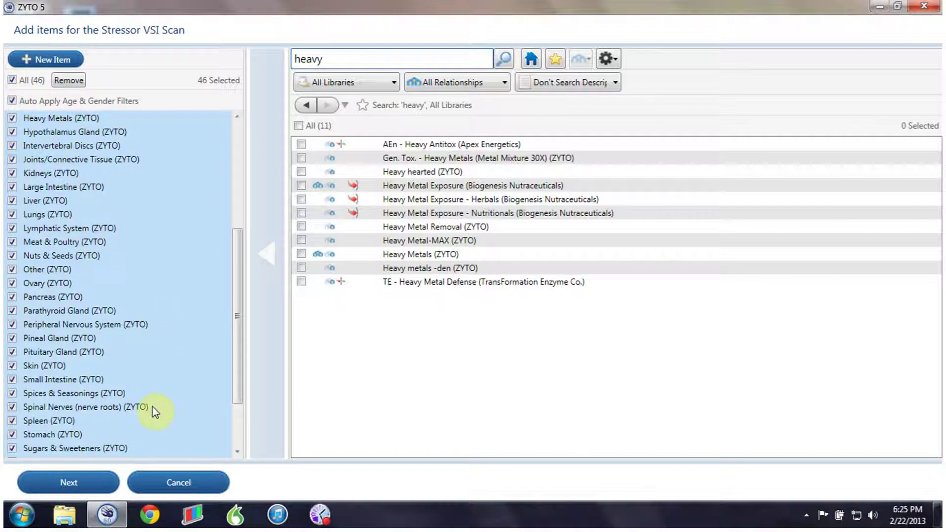
click(94, 483)
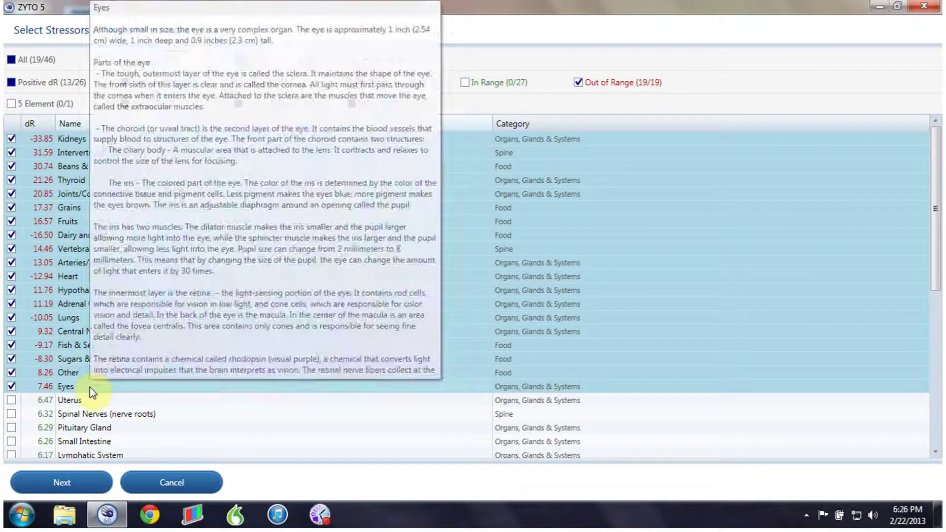
click(66, 486)
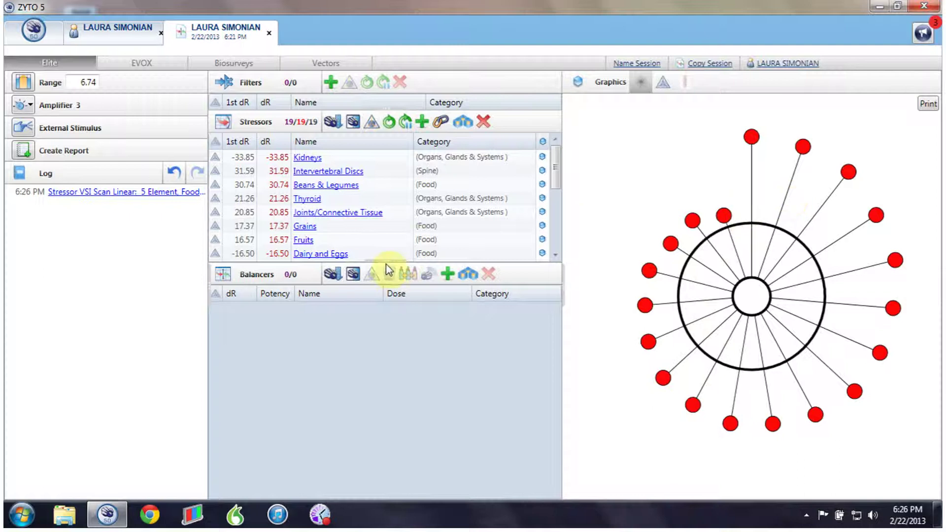
- Enlarge the Stressors table to show all its rows and inspect the uppermost point in the graphic
drag(384, 259, 376, 413)
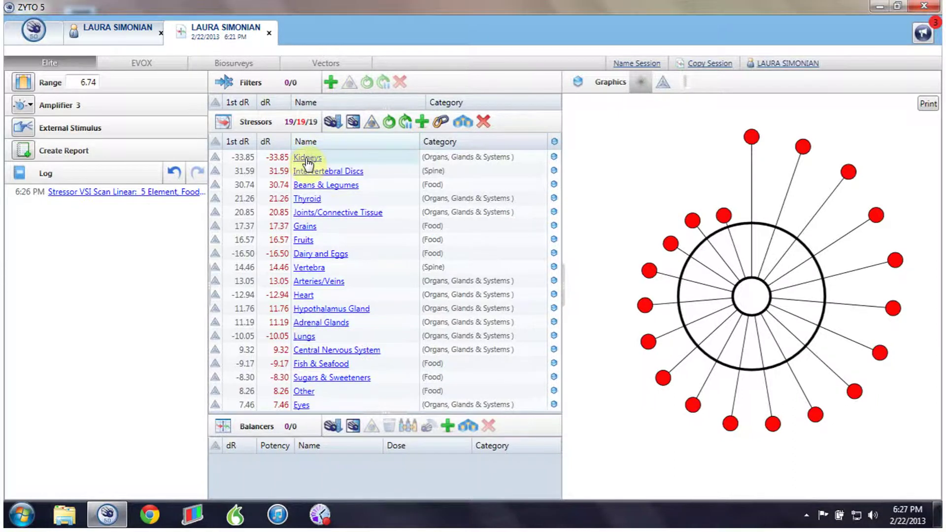
mouse_move(750, 141)
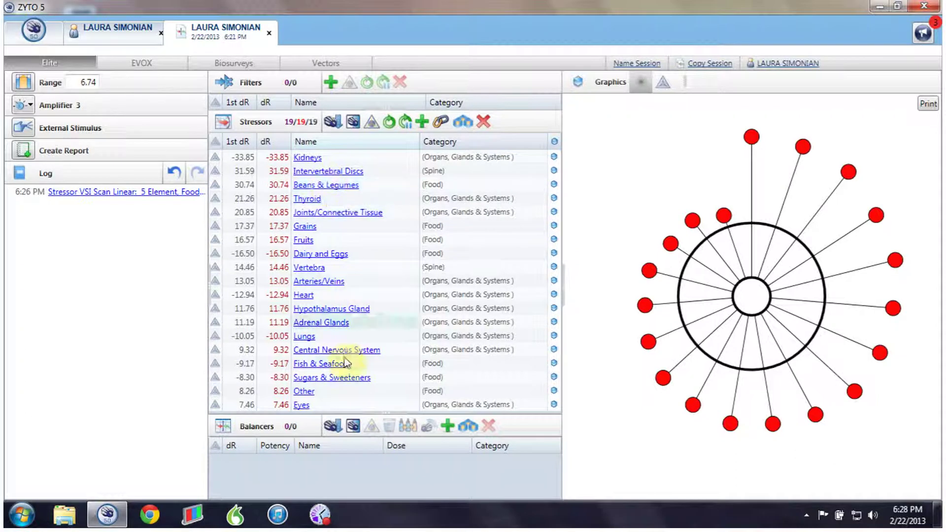
- Start a Balance VSI scan and restrict the item search to the Physica Energetics library only
click(332, 425)
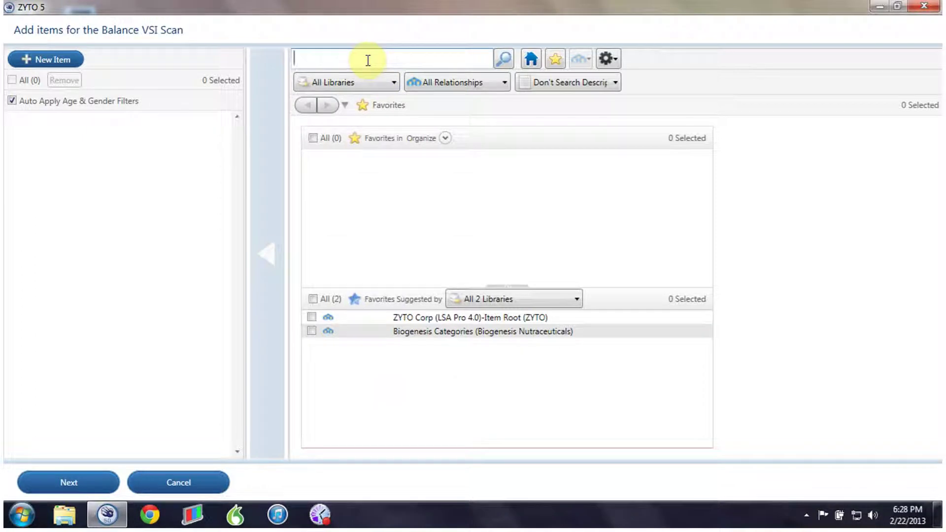
click(393, 84)
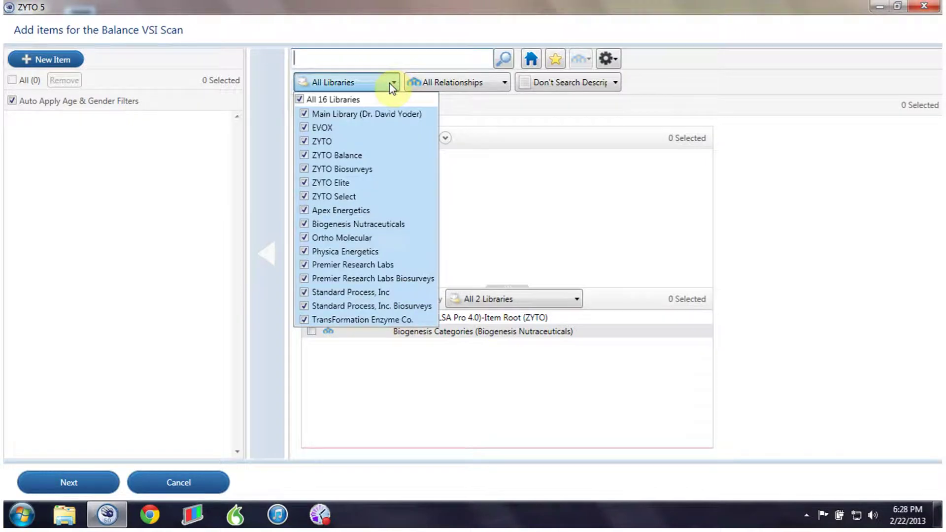
click(300, 99)
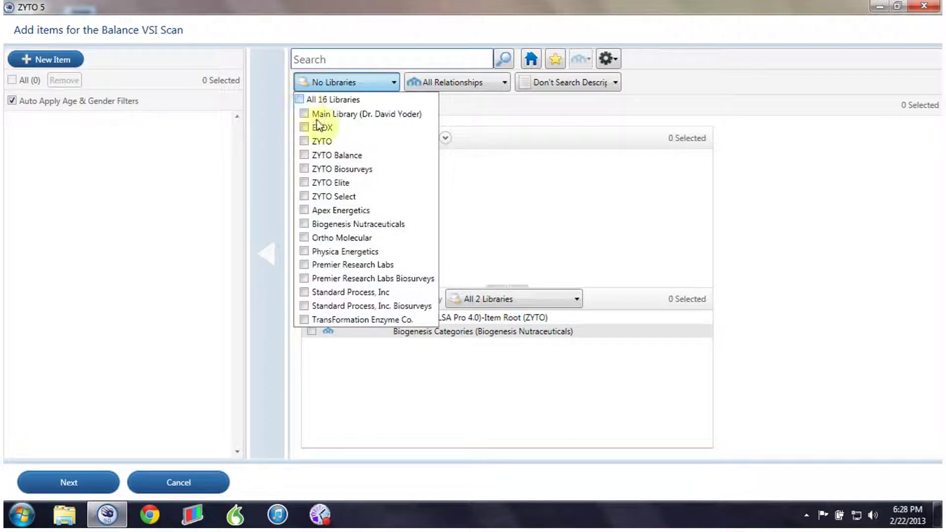
click(303, 252)
- Search the Physica Energetics library for kidney items with "kid" and "kidne", and clear the search
click(359, 57)
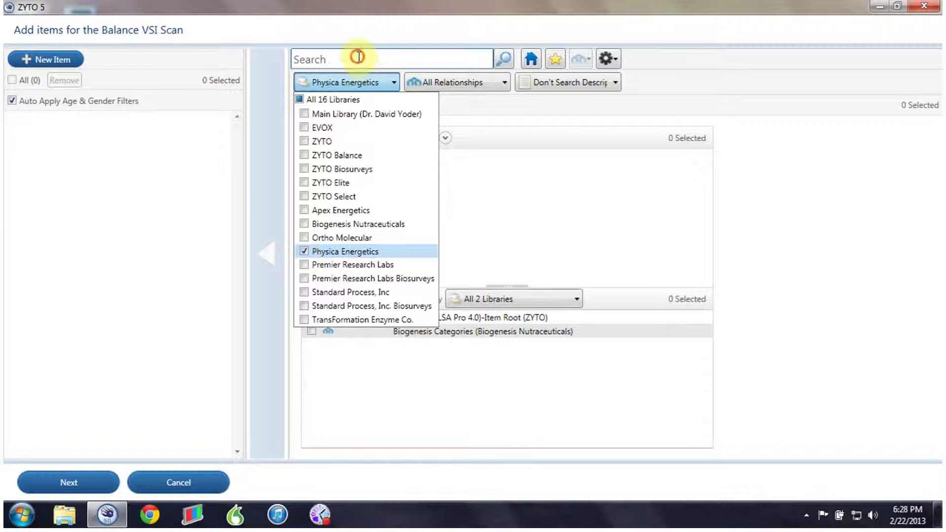
text(kid)
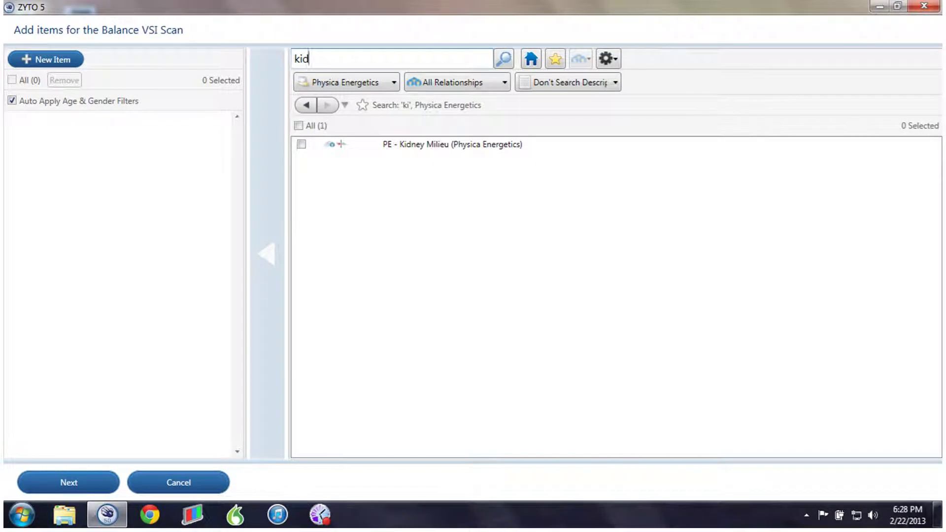
click(301, 144)
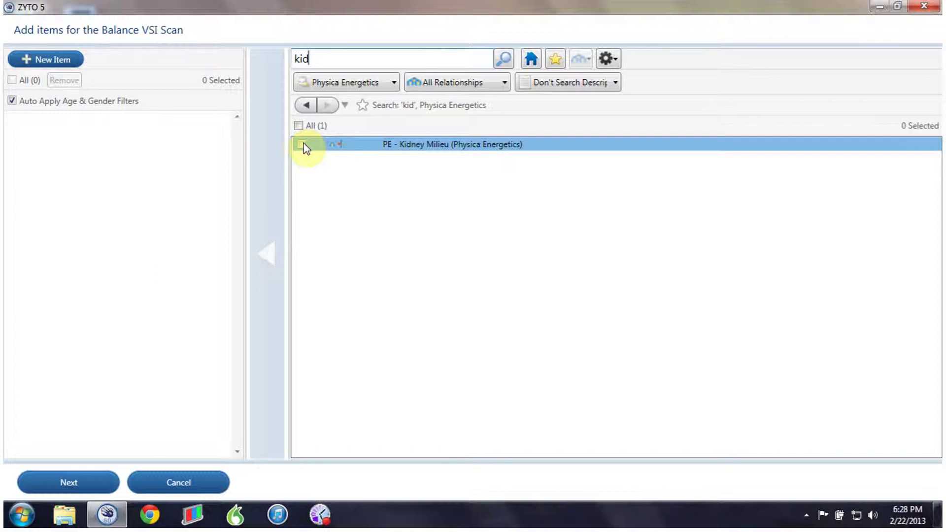
click(334, 60)
text(ne)
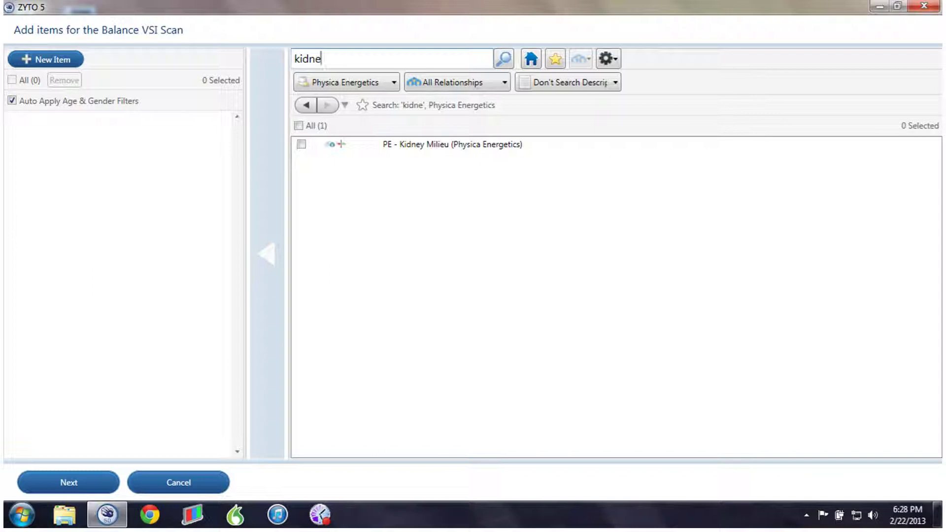
key(BackSpace)
key(BackSpace)
key(BackSpace)
key(BackSpace)
key(BackSpace)
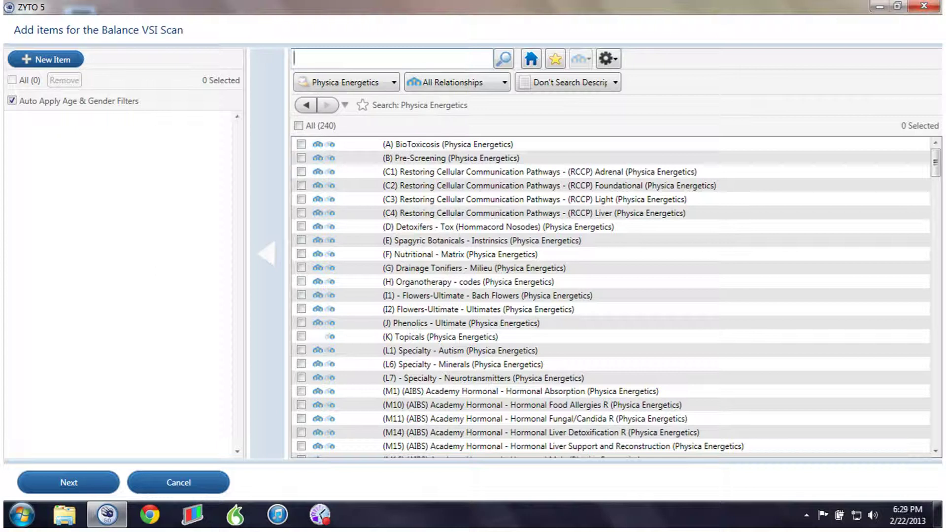
- Search the Physica Energetics library for "bladder" and "urin", and clear the search
text(blad)
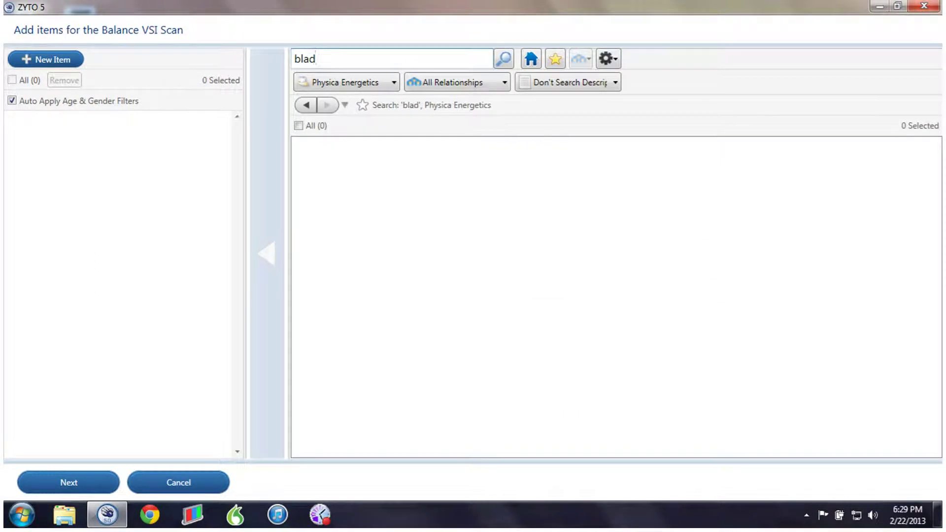
text(der)
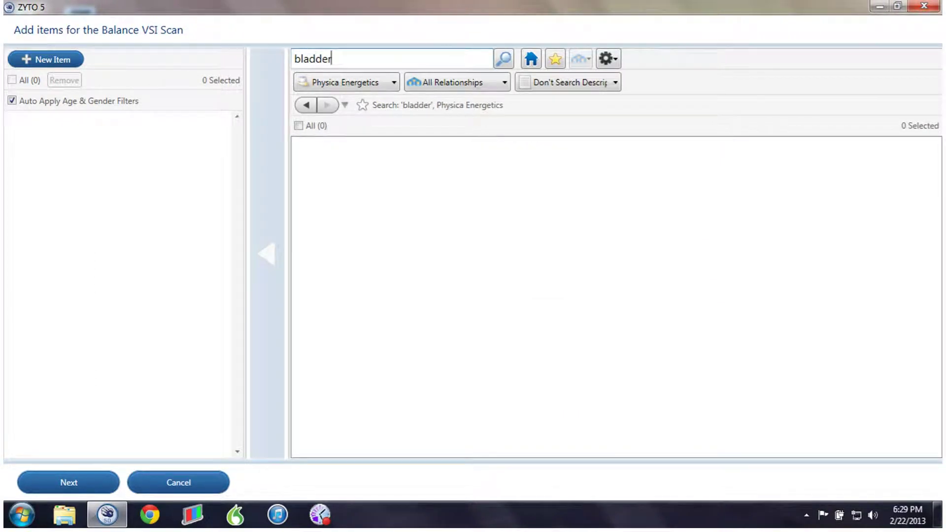
key(BackSpace)
key(BackSpace)
key(BackSpace)
key(BackSpace)
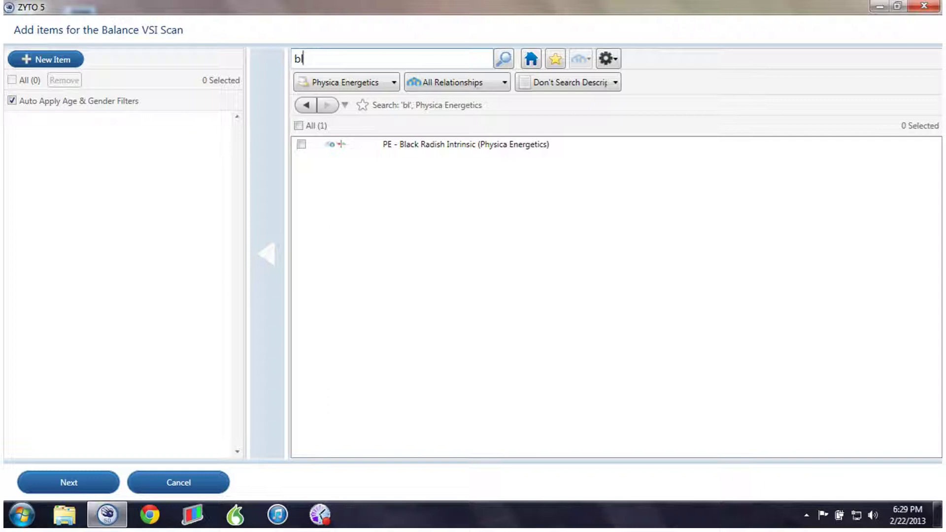
key(BackSpace)
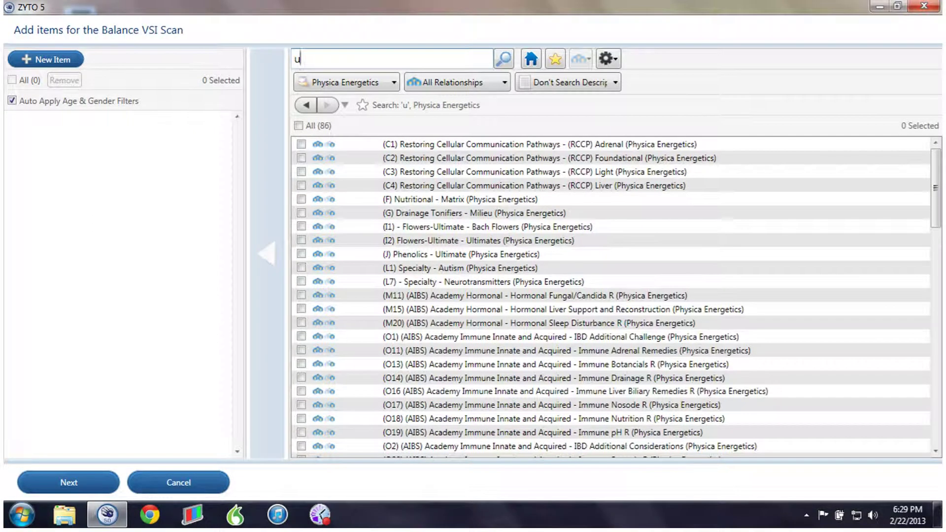
text(urin)
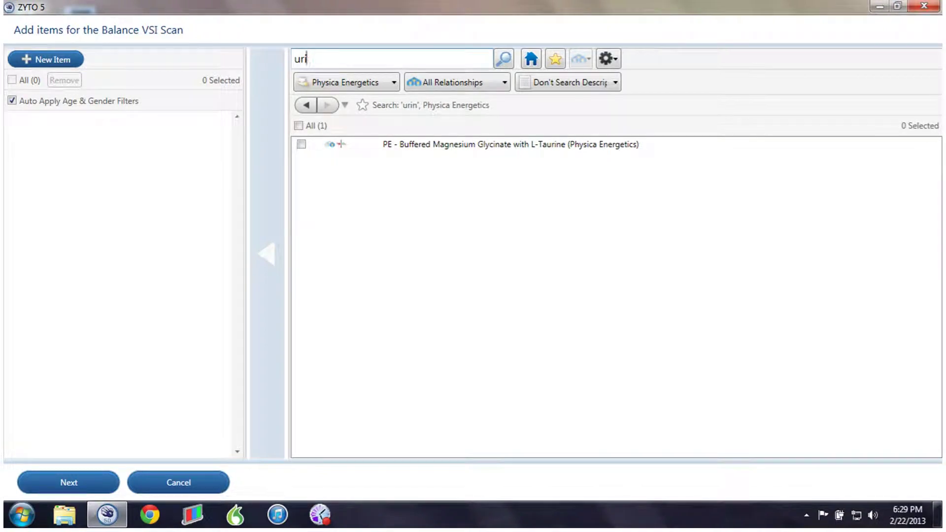
key(BackSpace)
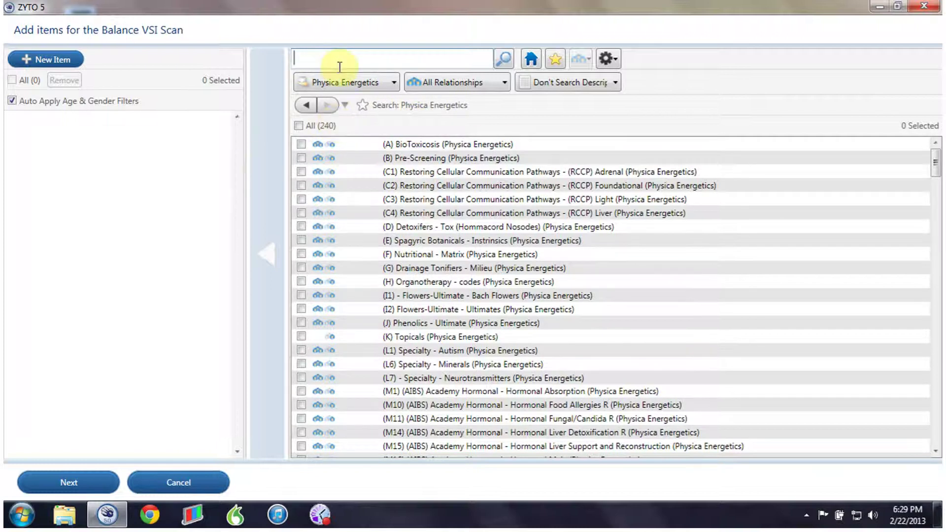
- Search for "kidn" and add PE - Kidney Milieu (Physica Energetics) to the balance scan items
text(kidn)
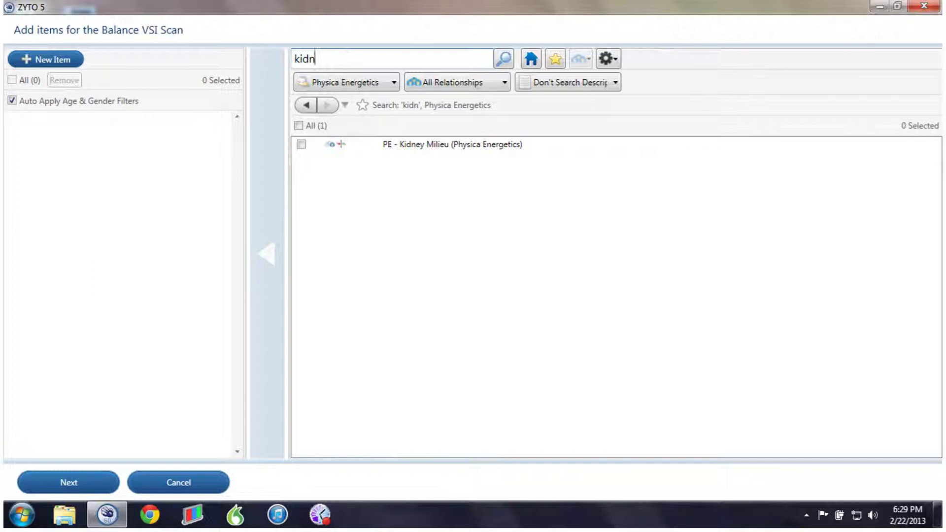
click(301, 144)
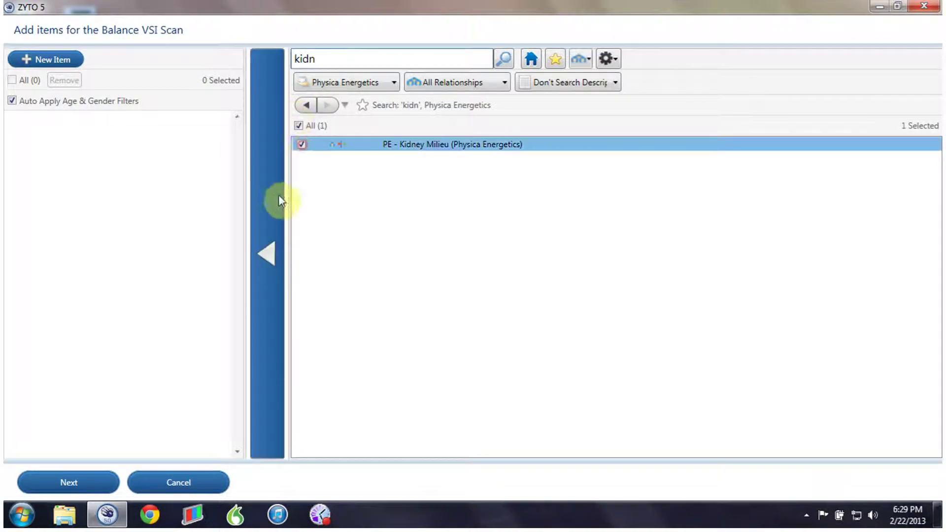
click(270, 224)
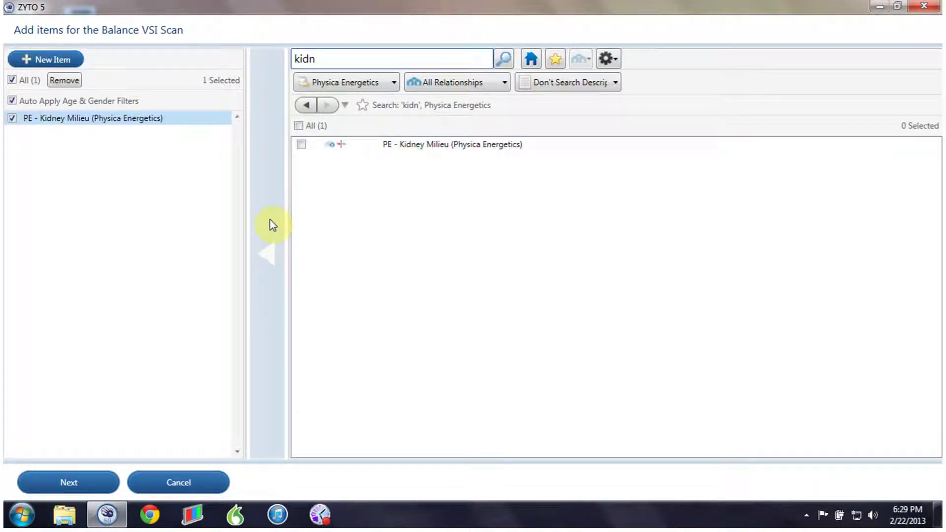
- Run the balance scan and move PE - Kidney Milieu to the Balance table
click(58, 482)
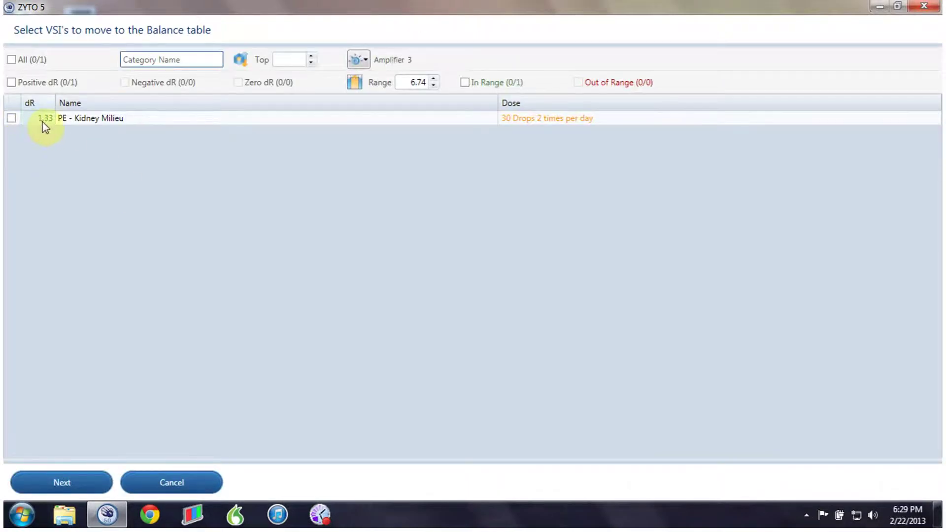
click(12, 118)
click(65, 486)
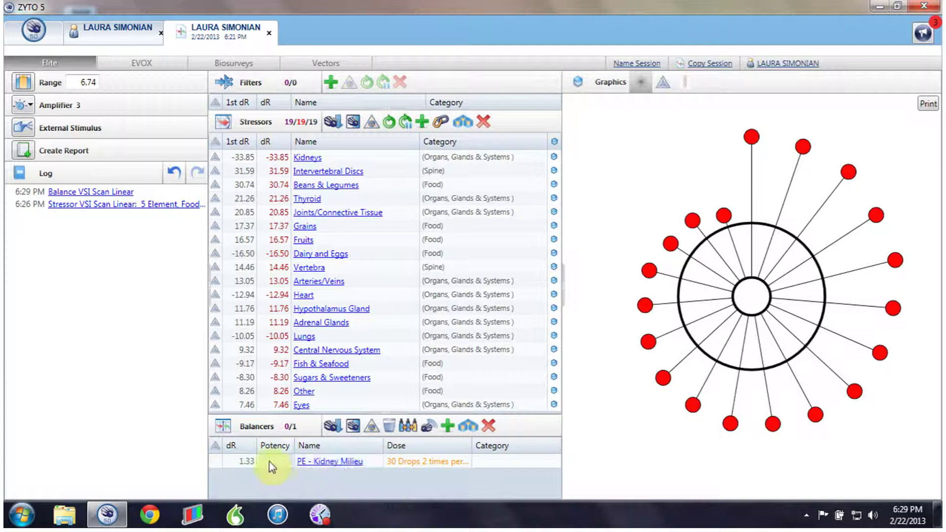
- Mark PE - Kidney Milieu for output in the Balancers table and start a rescan of the stressors
click(215, 462)
click(389, 122)
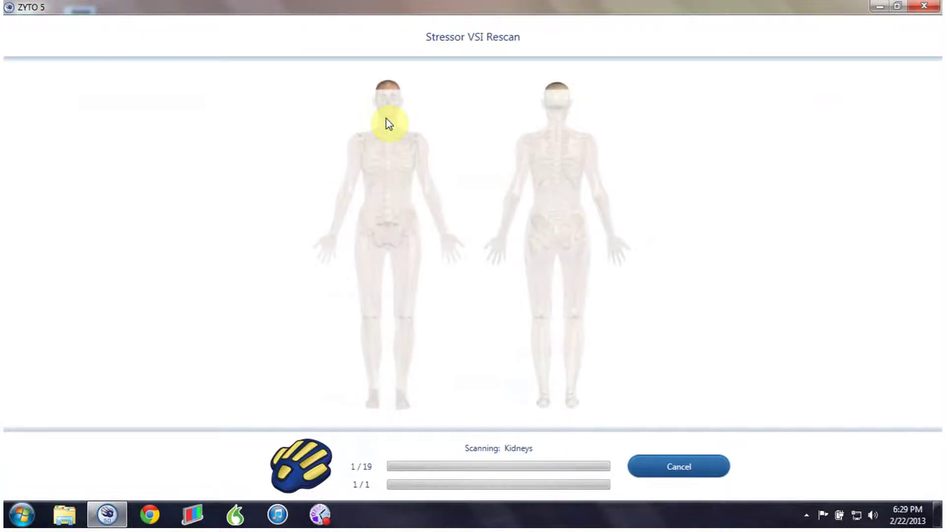